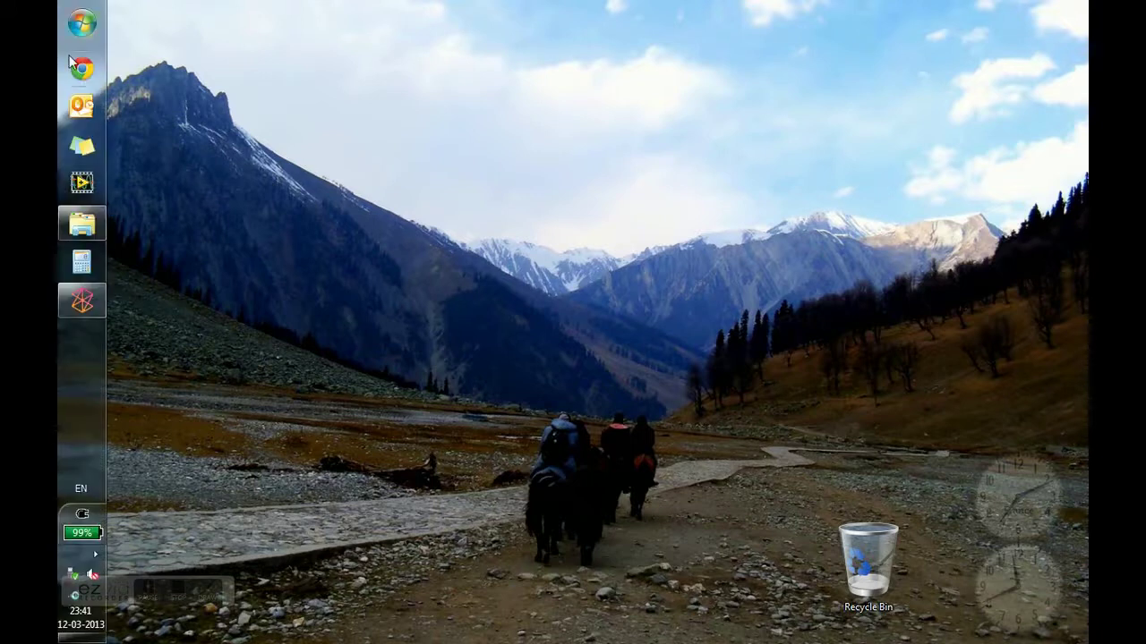
# Launch regedit from the Start menu search and collapse HKEY_CLASSES_ROOT to show only the five root keys
pyautogui.click(80, 22)
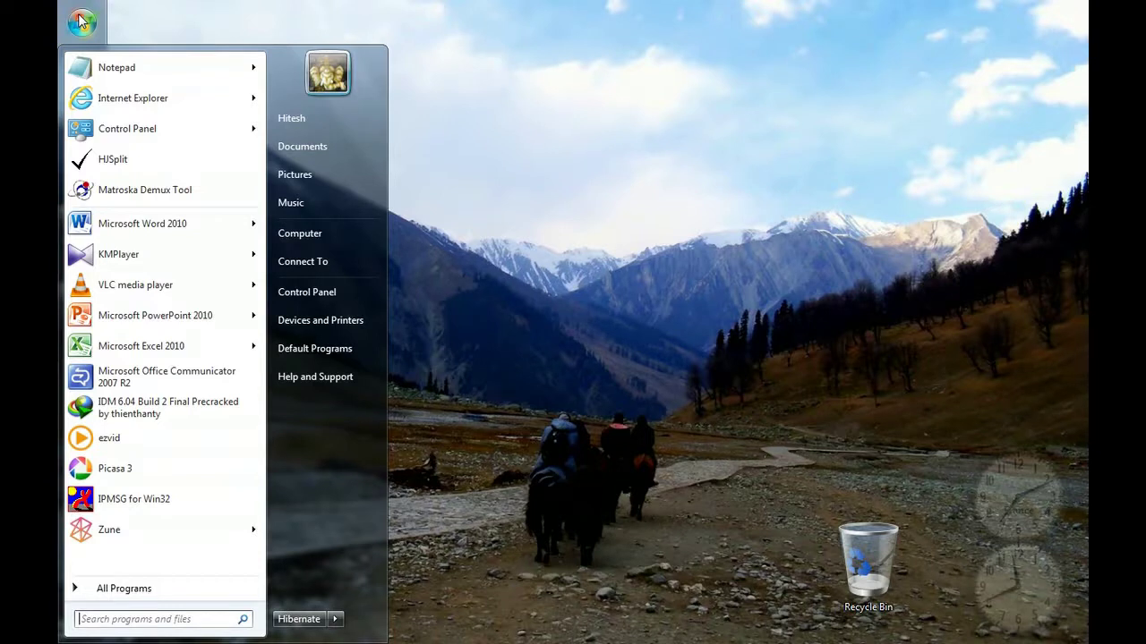
pyautogui.write('rege')
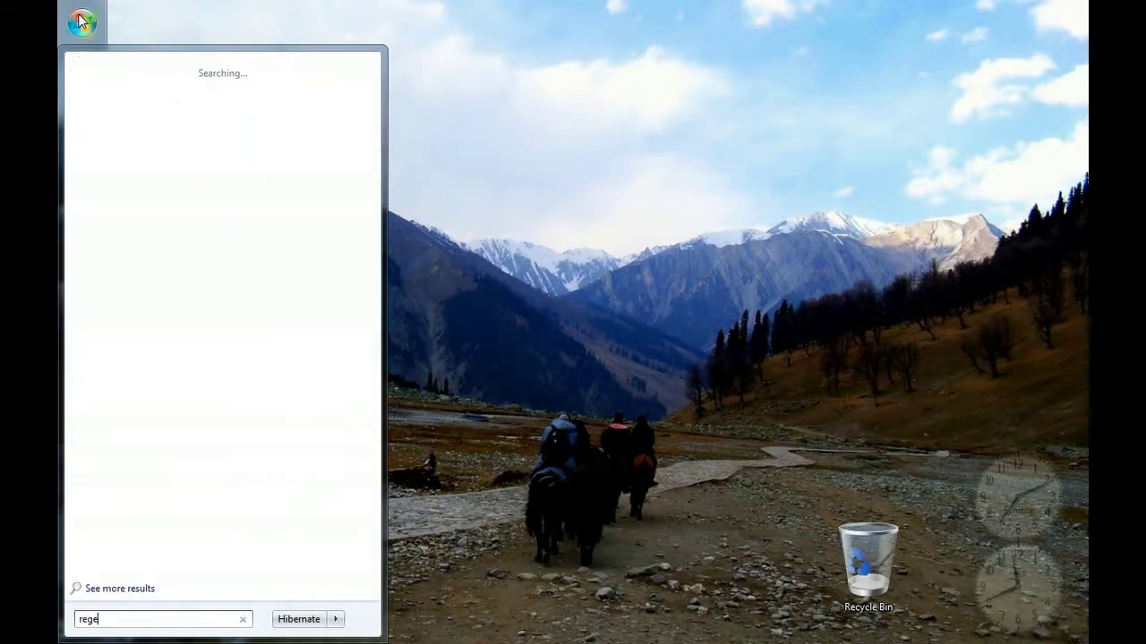
pyautogui.write('dit')
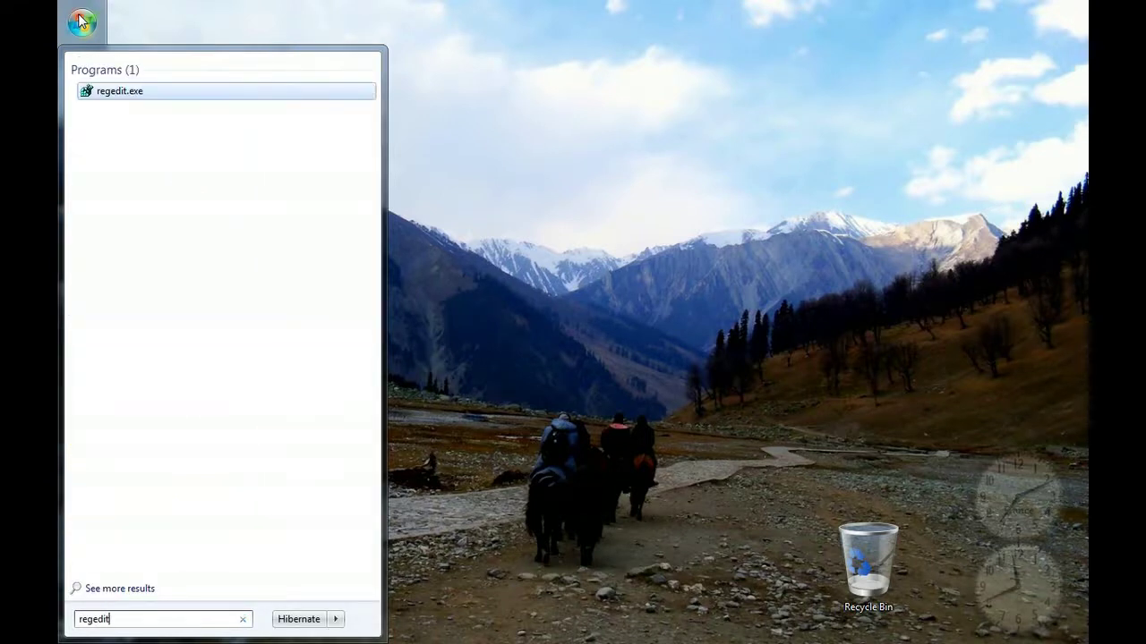
pyautogui.click(99, 92)
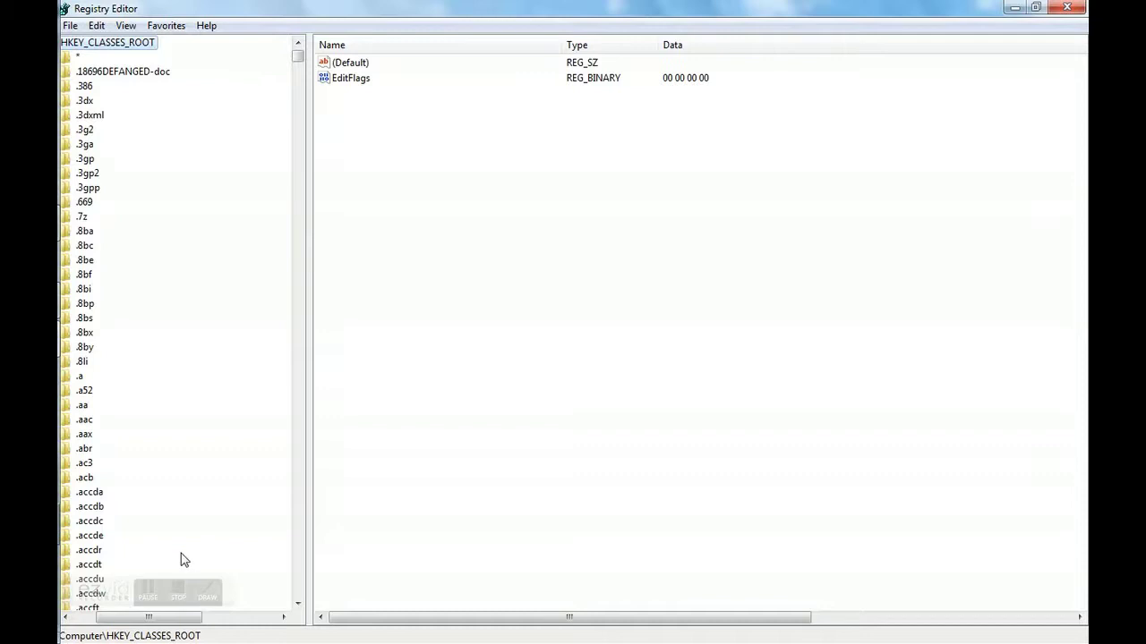
pyautogui.moveTo(157, 618); pyautogui.dragTo(134, 617)
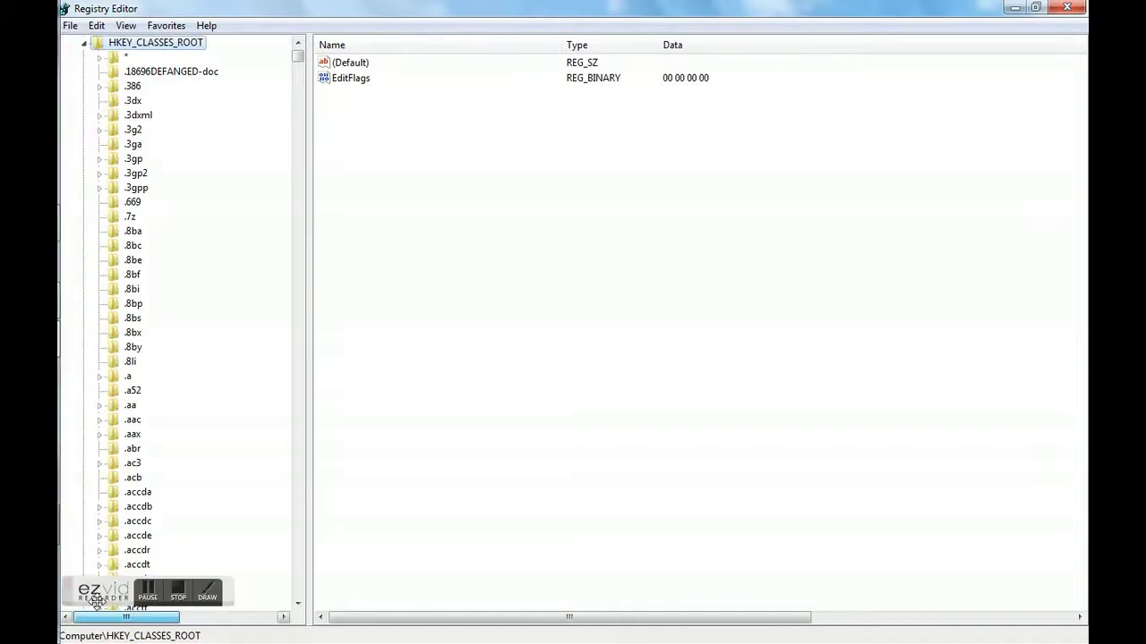
pyautogui.click(84, 45)
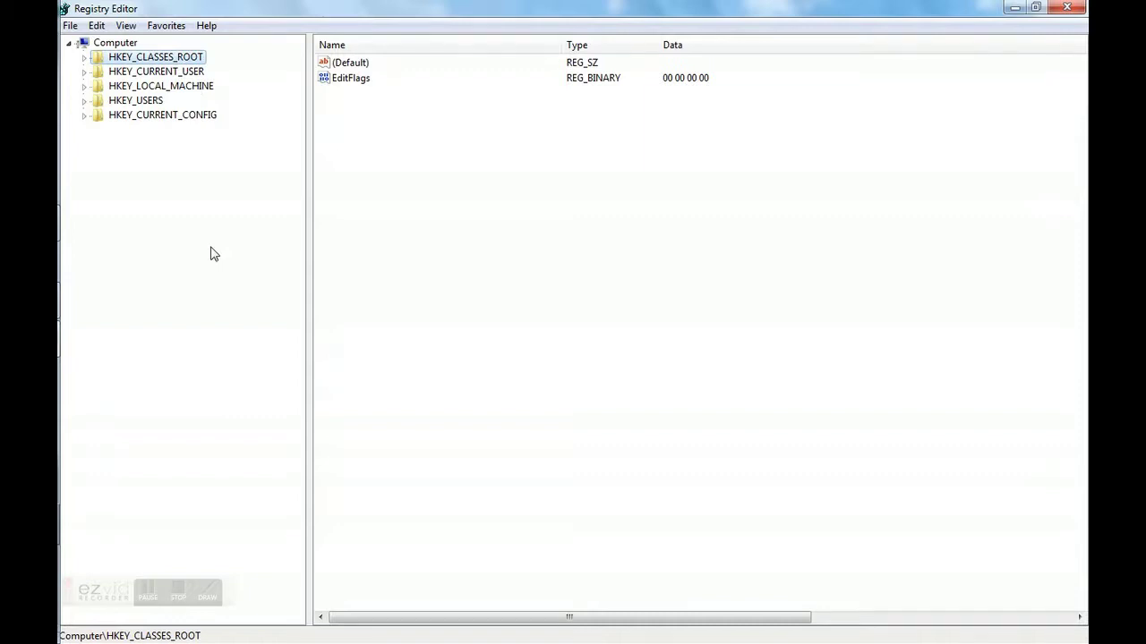
pyautogui.click(70, 25)
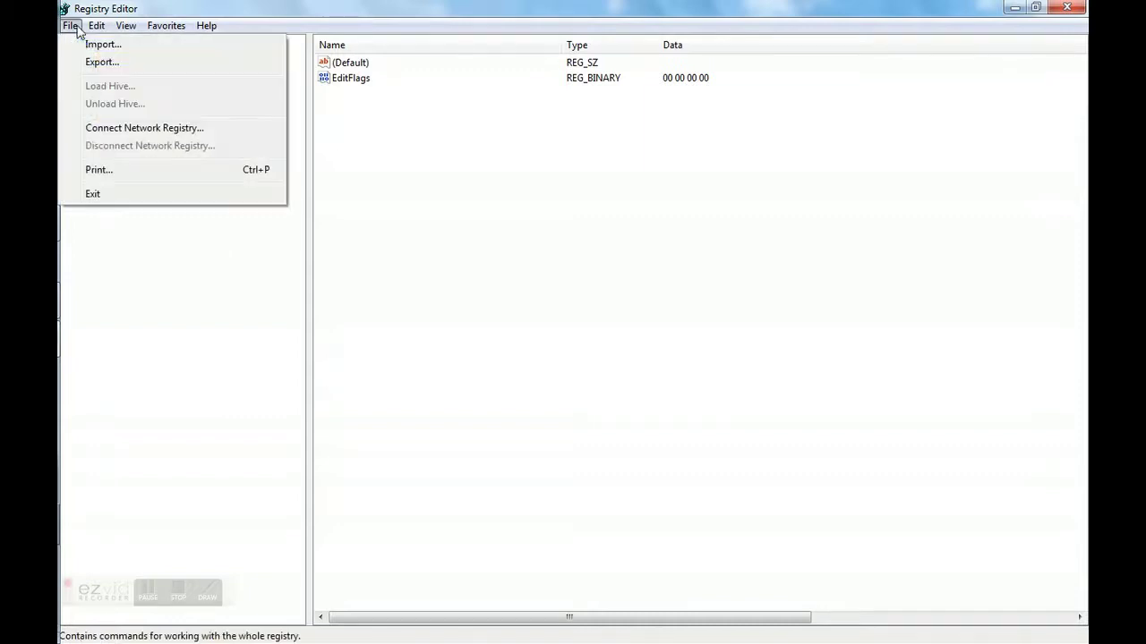
pyautogui.click(134, 70)
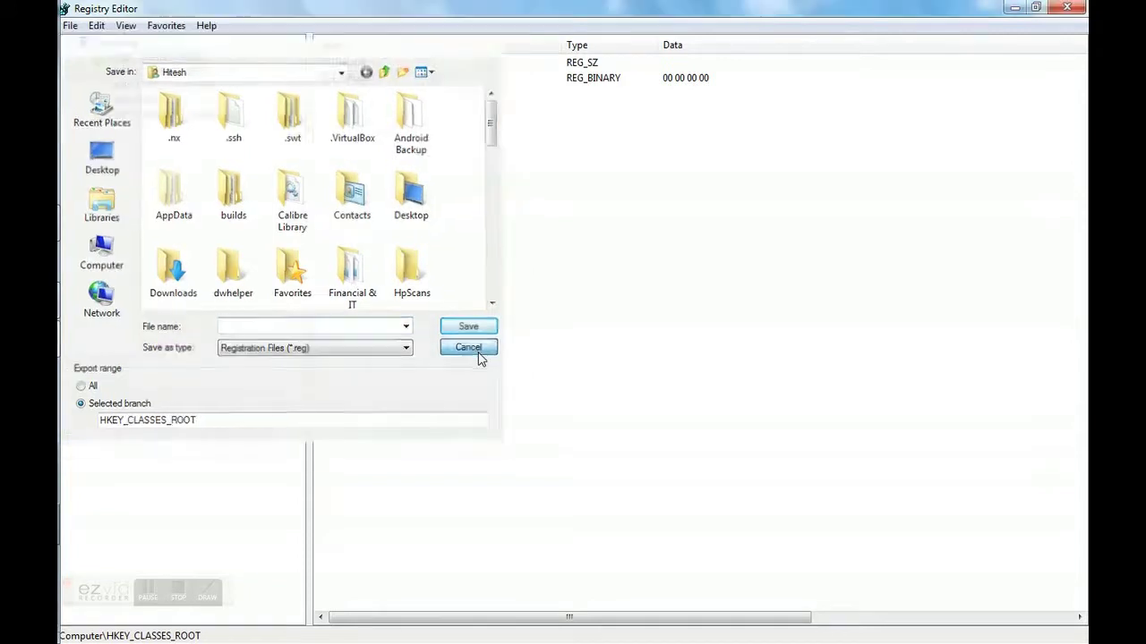
pyautogui.click(478, 357)
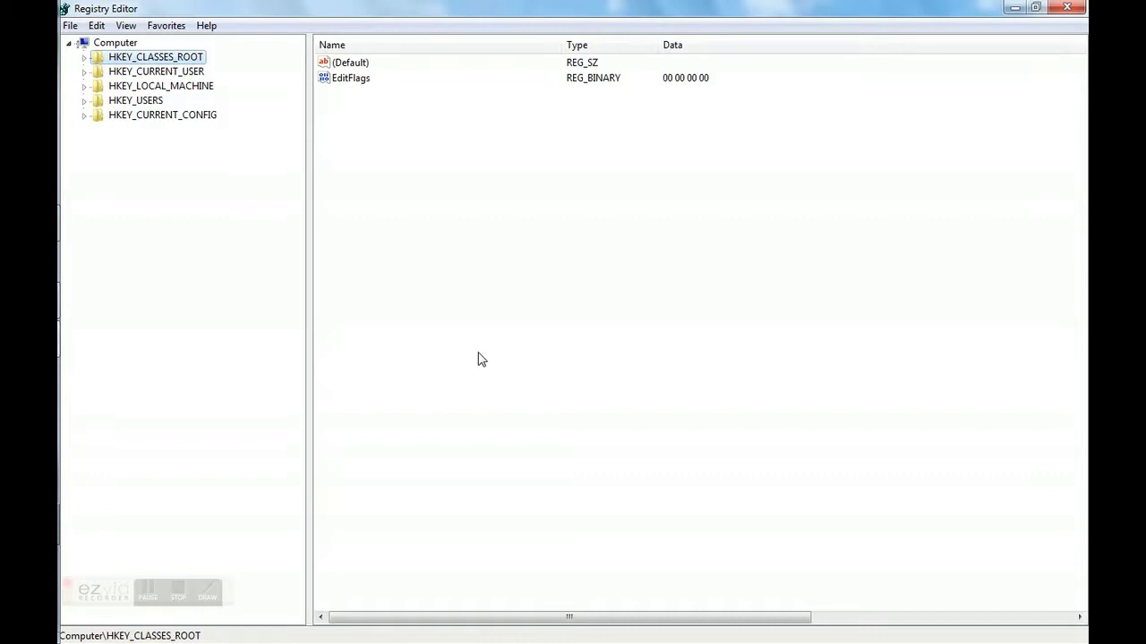
# Expand HKEY_LOCAL_MACHINE\SYSTEM\CurrentControlSet\Enum and select the USB key
pyautogui.click(152, 87)
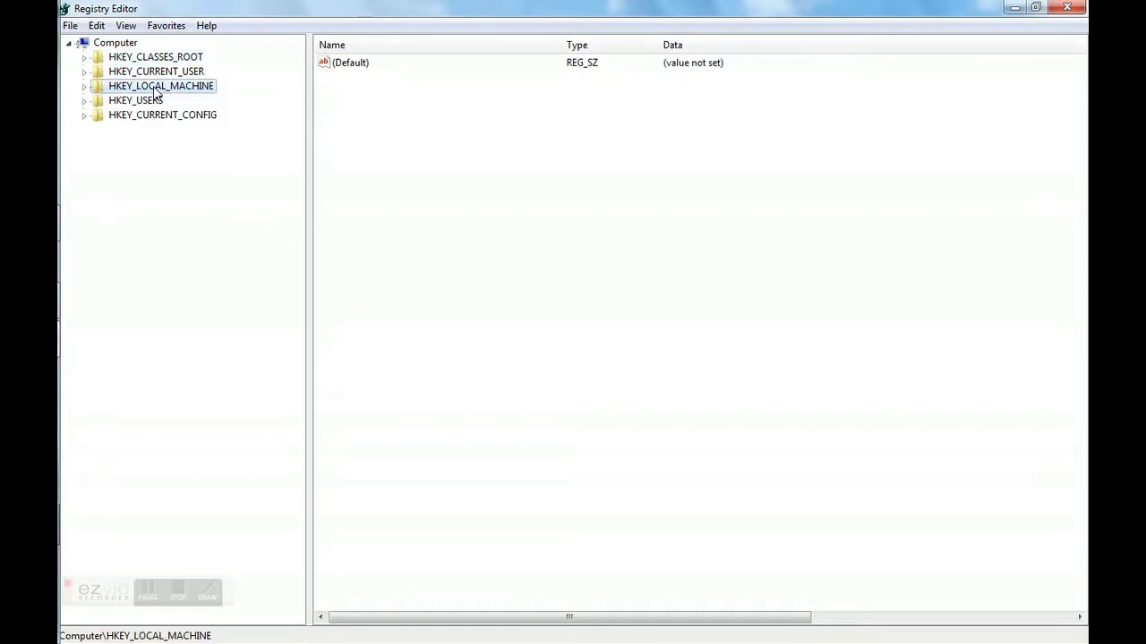
pyautogui.click(85, 87)
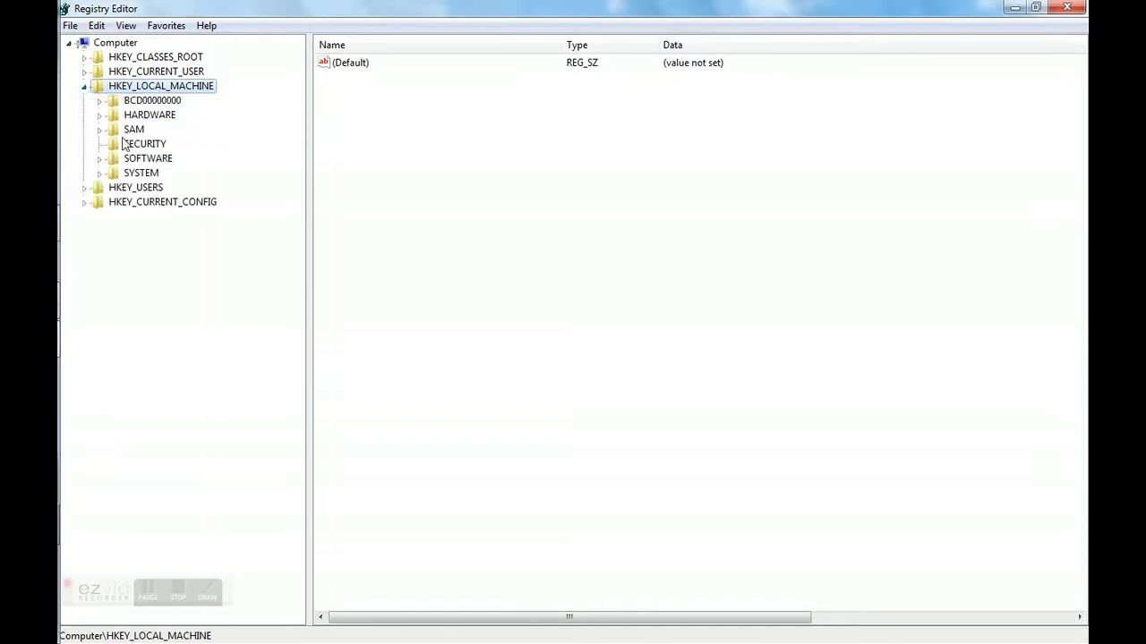
pyautogui.click(99, 173)
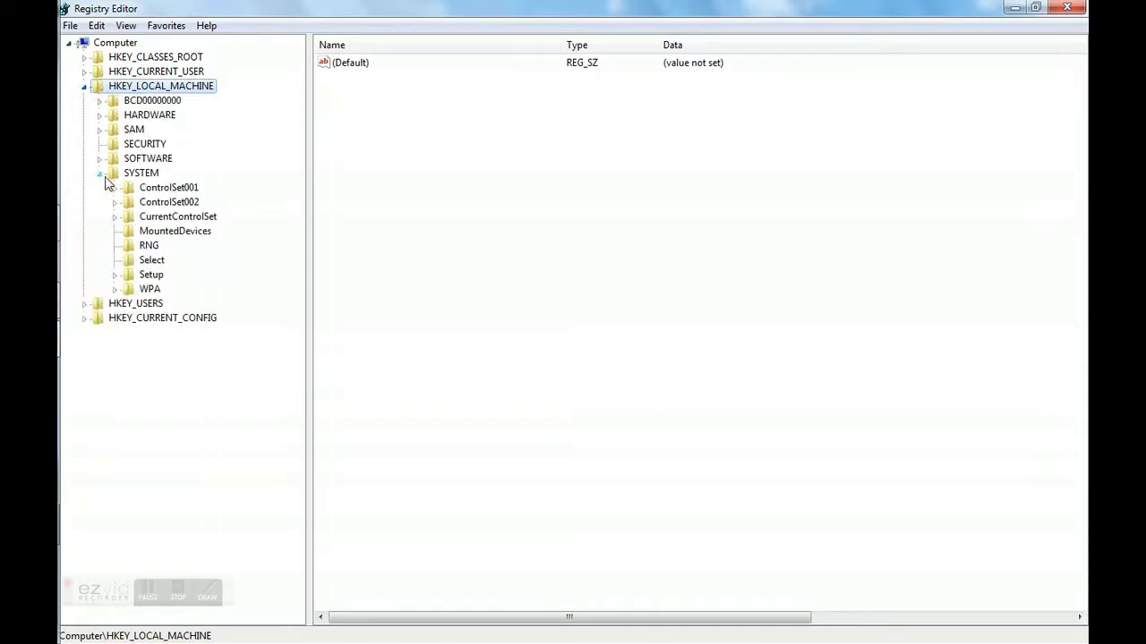
pyautogui.click(180, 220)
pyautogui.click(114, 218)
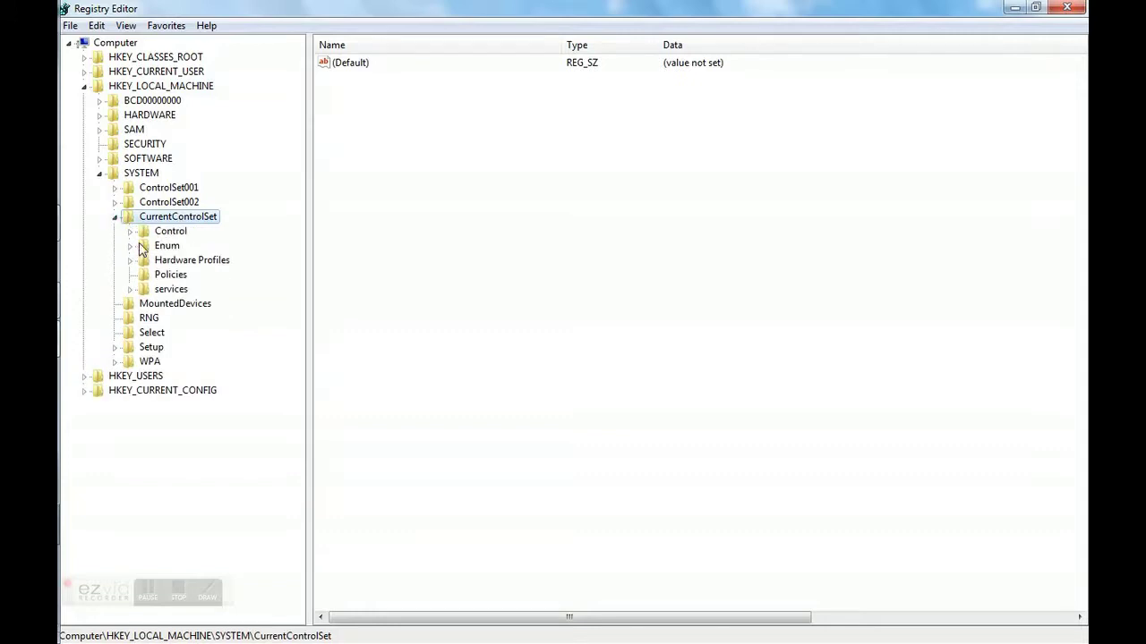
pyautogui.click(130, 247)
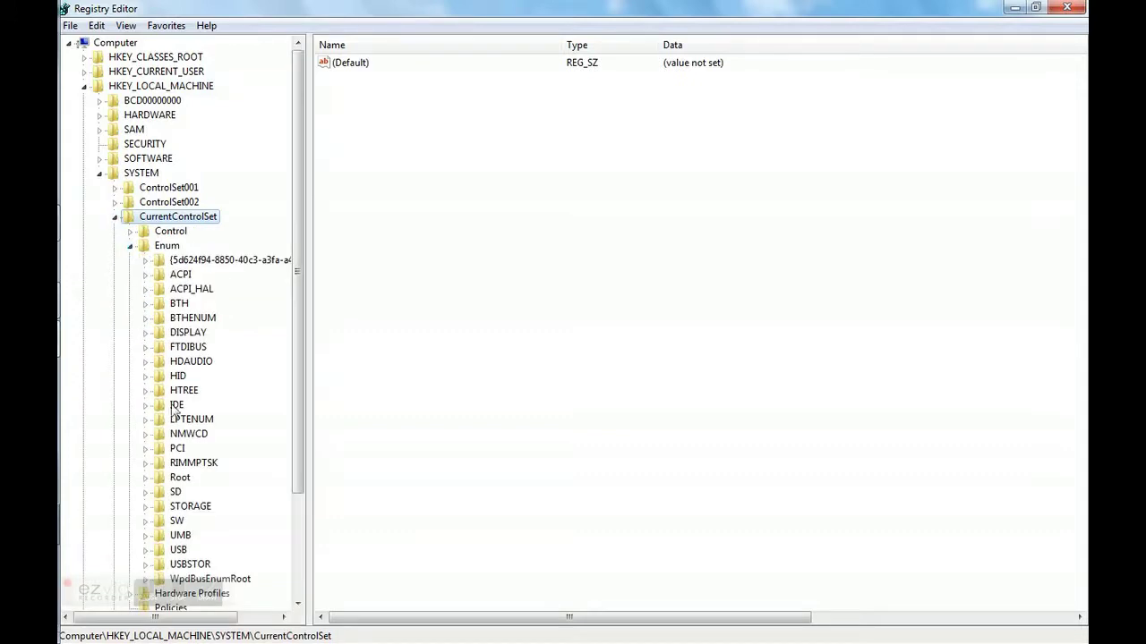
pyautogui.click(178, 550)
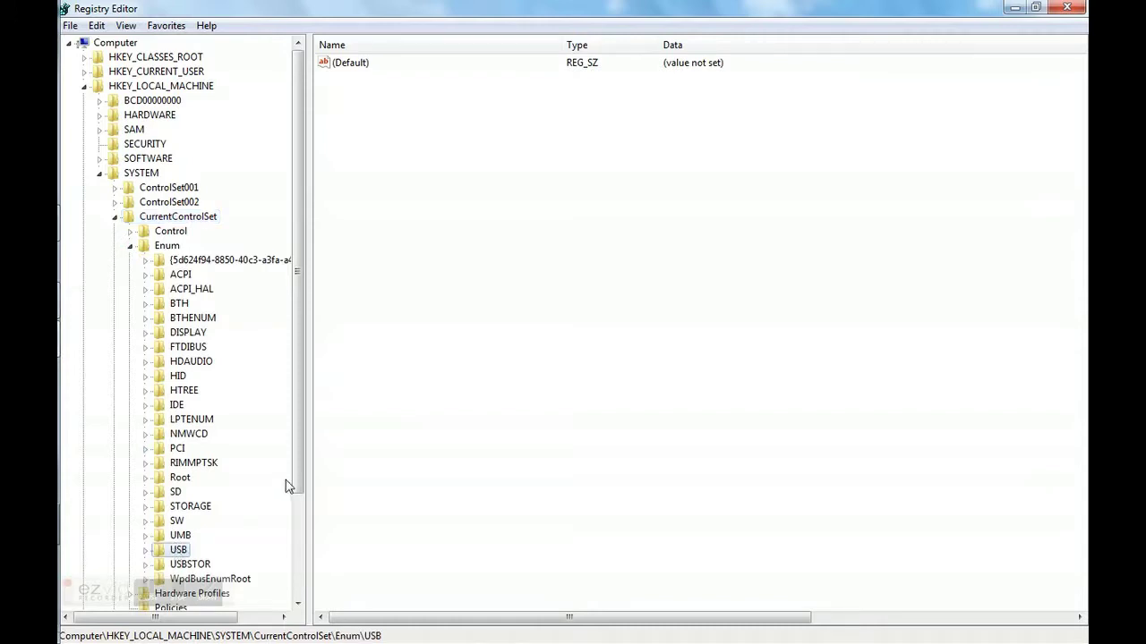
pyautogui.scroll(-3, 301, 480)
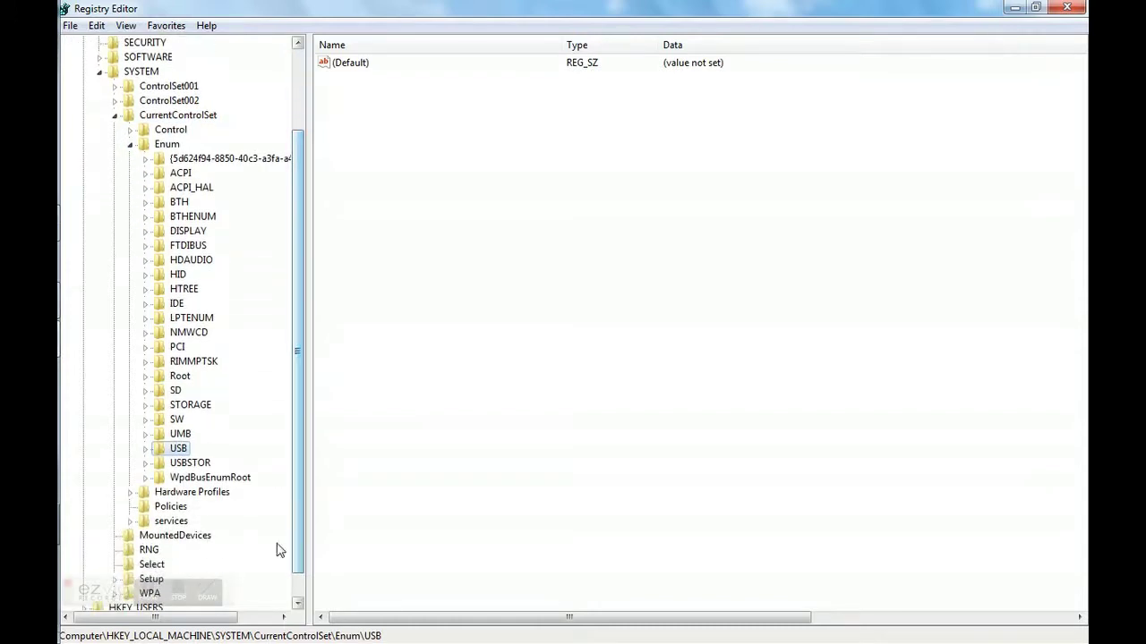
# Search the registry from the USB key for 'zunedriver' and select the found WUDF key
pyautogui.rightClick(178, 452)
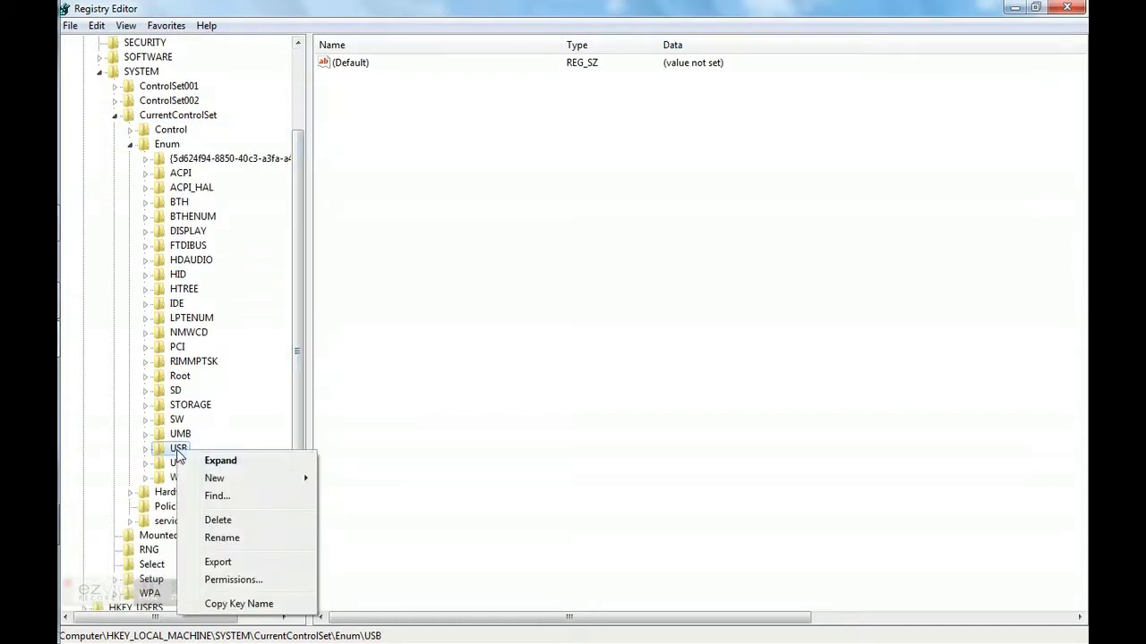
pyautogui.click(225, 496)
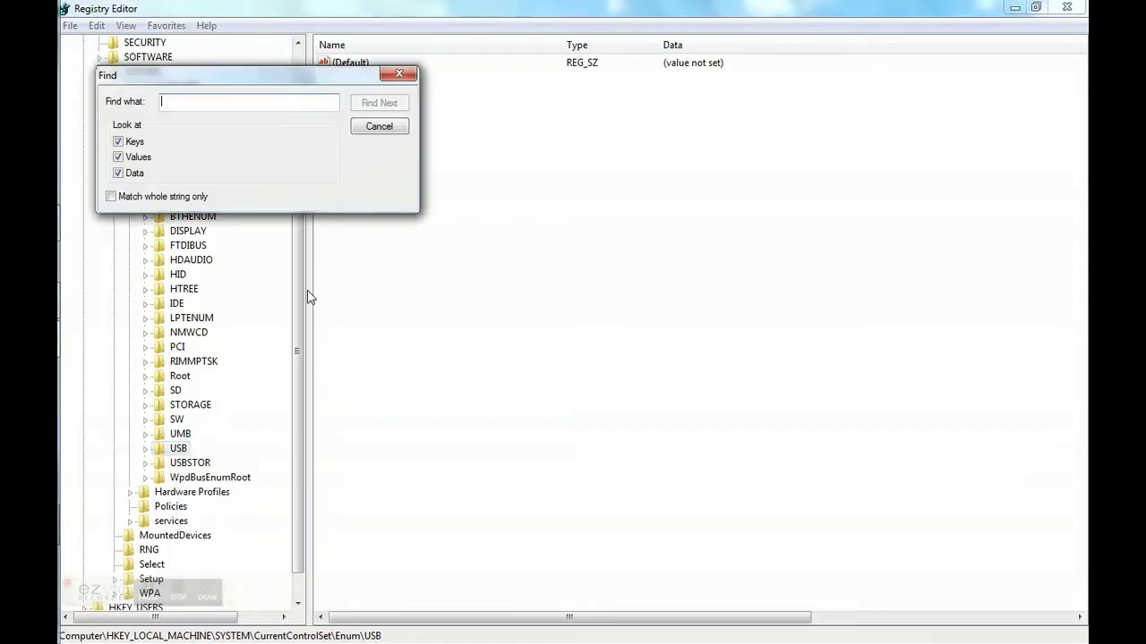
pyautogui.write('zunedriver')
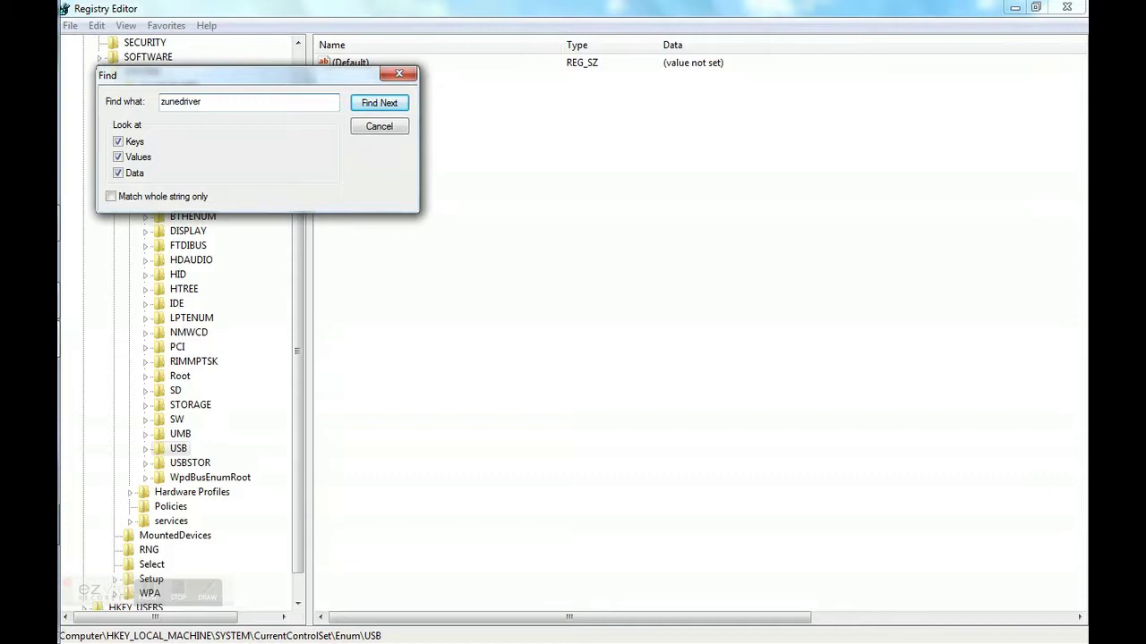
pyautogui.press('Return')
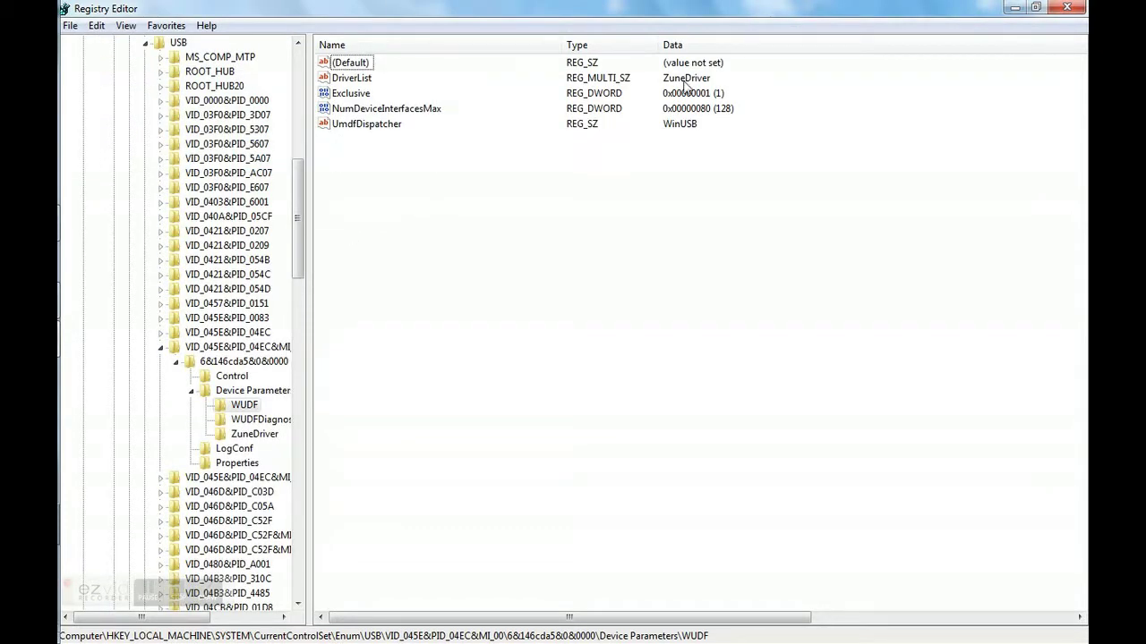
pyautogui.click(245, 405)
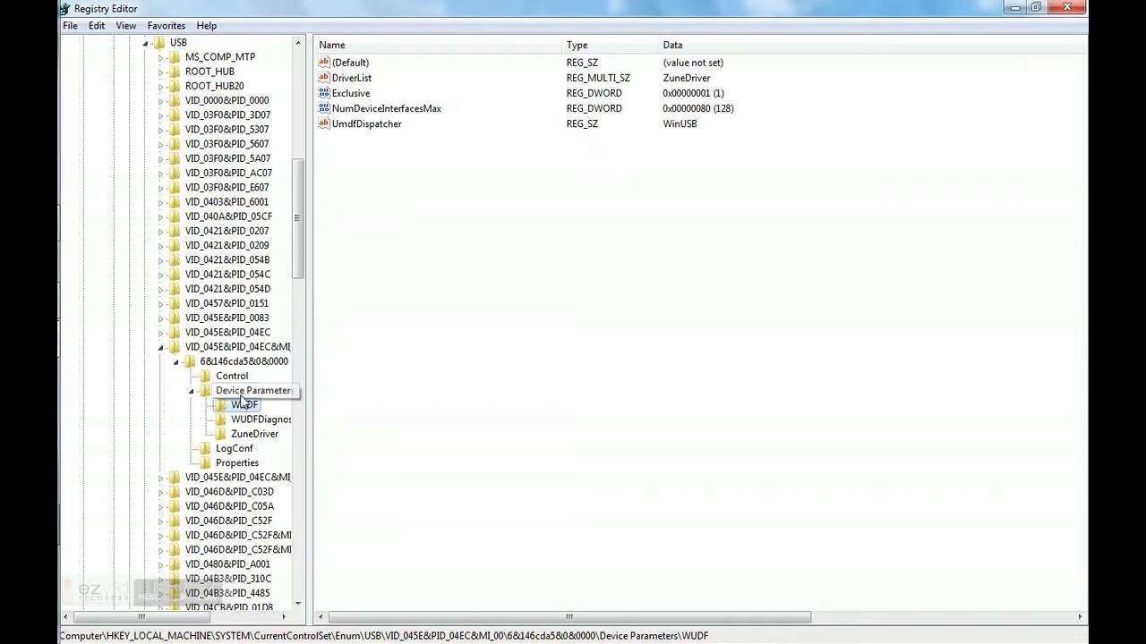
pyautogui.click(241, 394)
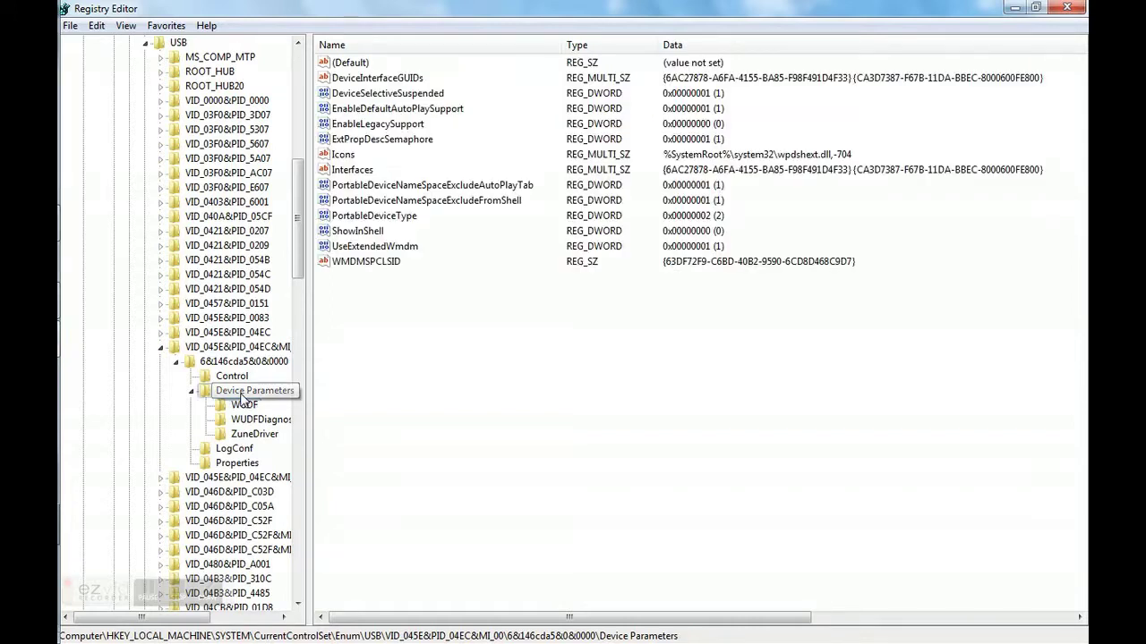
pyautogui.click(191, 393)
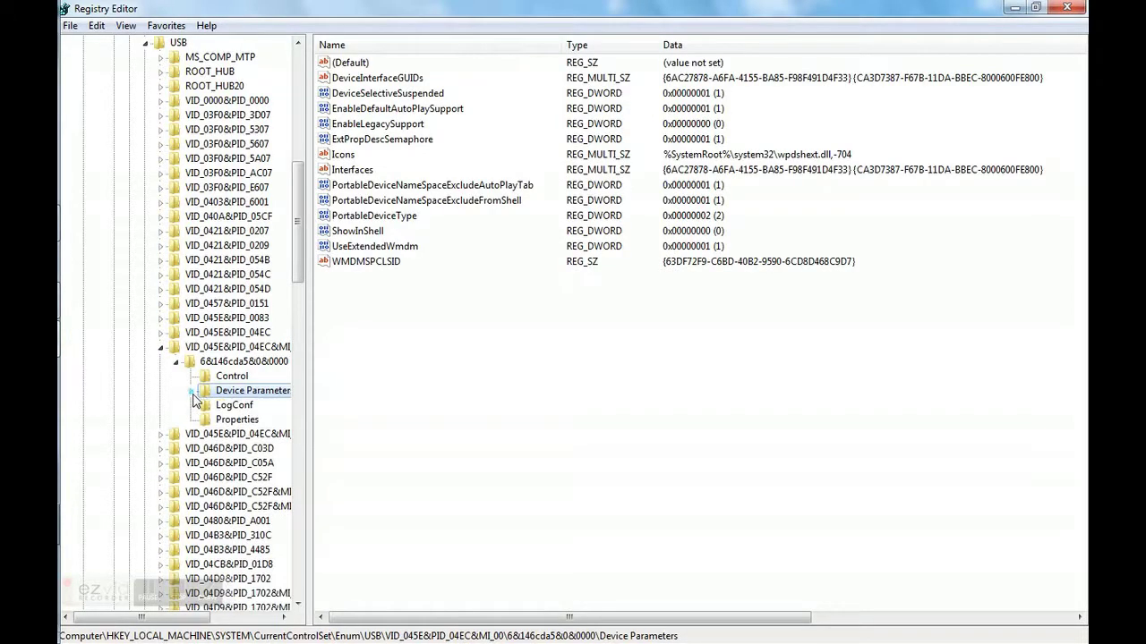
pyautogui.click(363, 232)
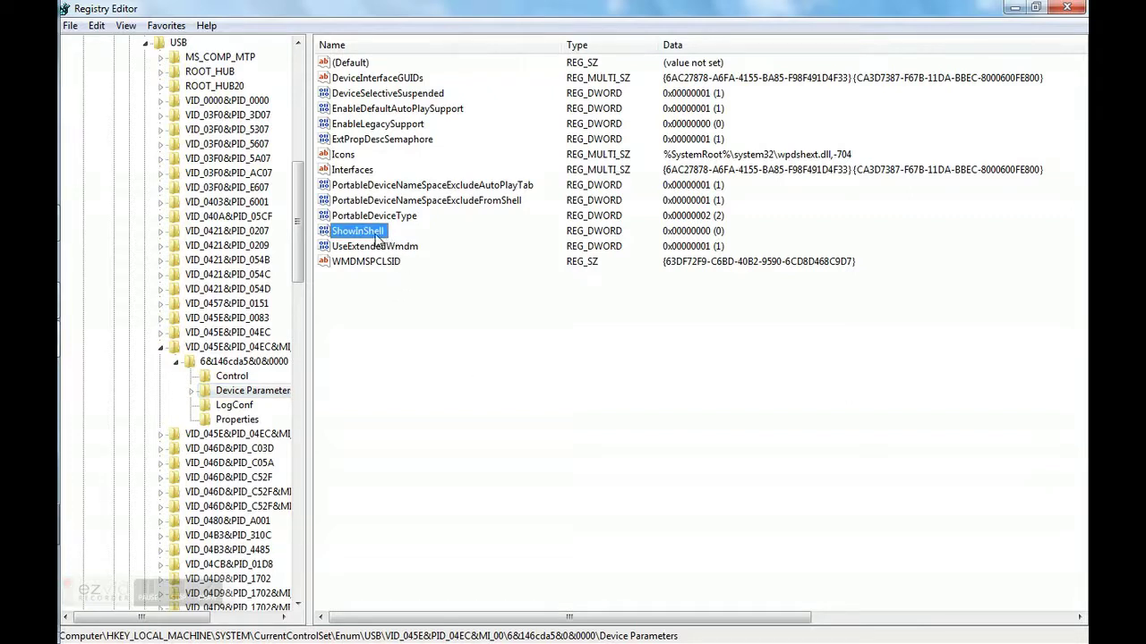
pyautogui.click(408, 202)
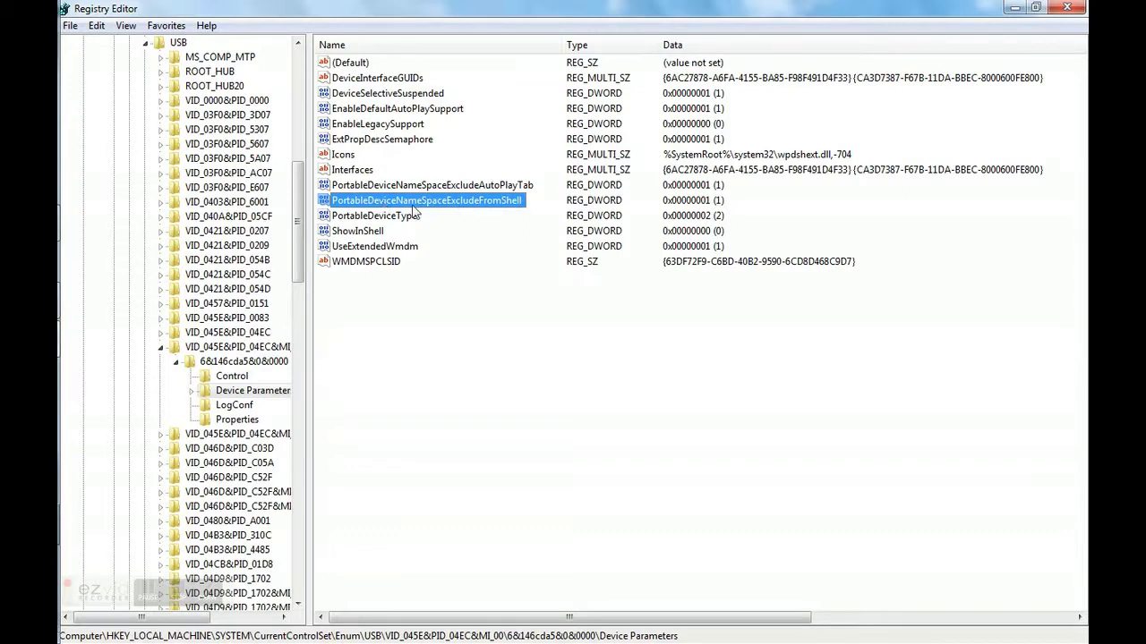
# Set PortableDeviceNameSpaceExcludeFromShell to 0
pyautogui.doubleClick(488, 204)
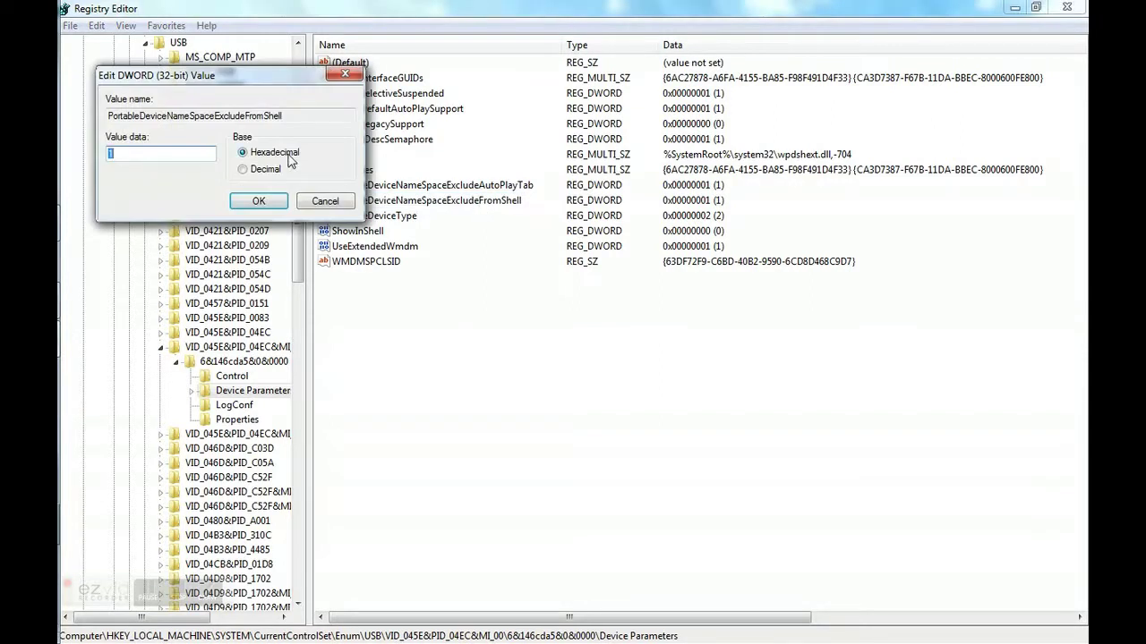
pyautogui.write('0')
pyautogui.doubleClick(180, 156)
pyautogui.write('0')
pyautogui.click(258, 201)
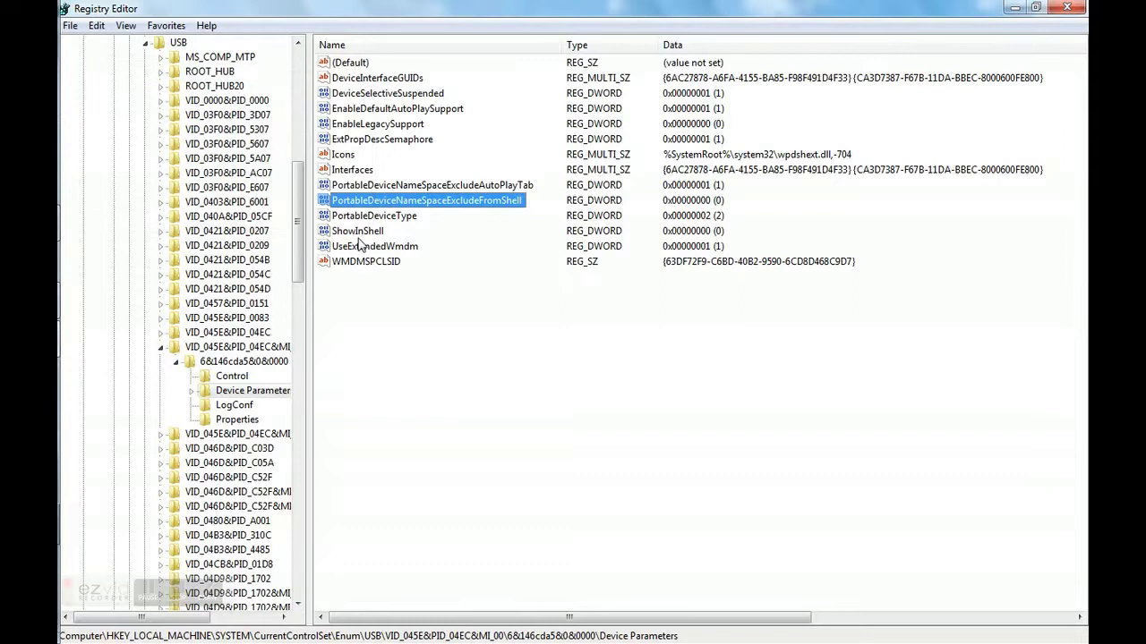
# Set the ShowInShell value to 1
pyautogui.click(371, 233)
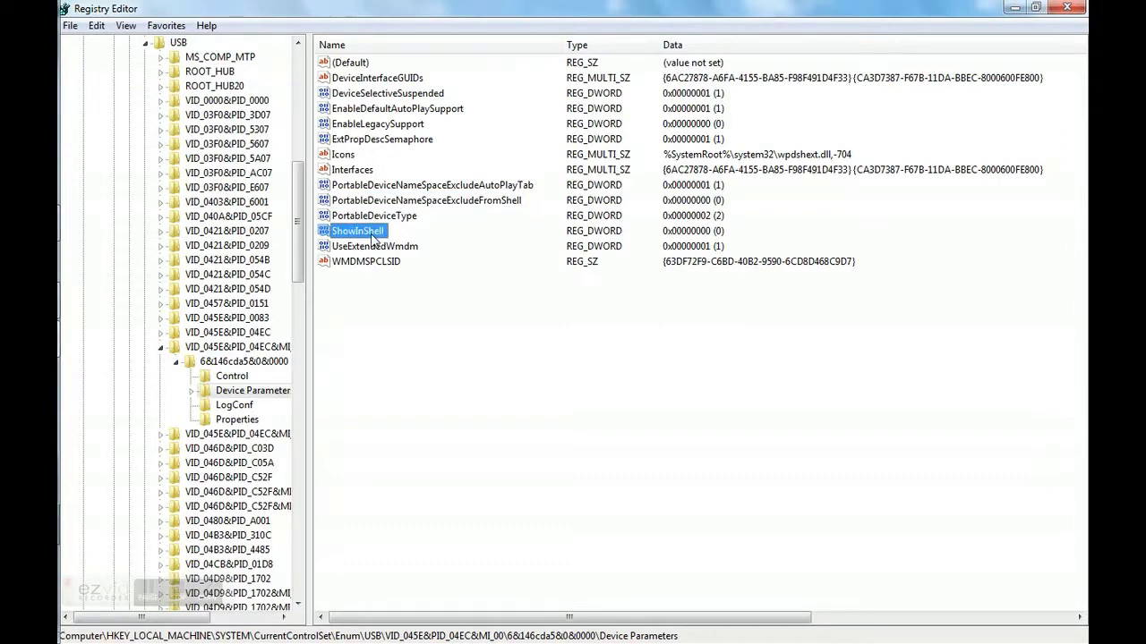
pyautogui.doubleClick(371, 233)
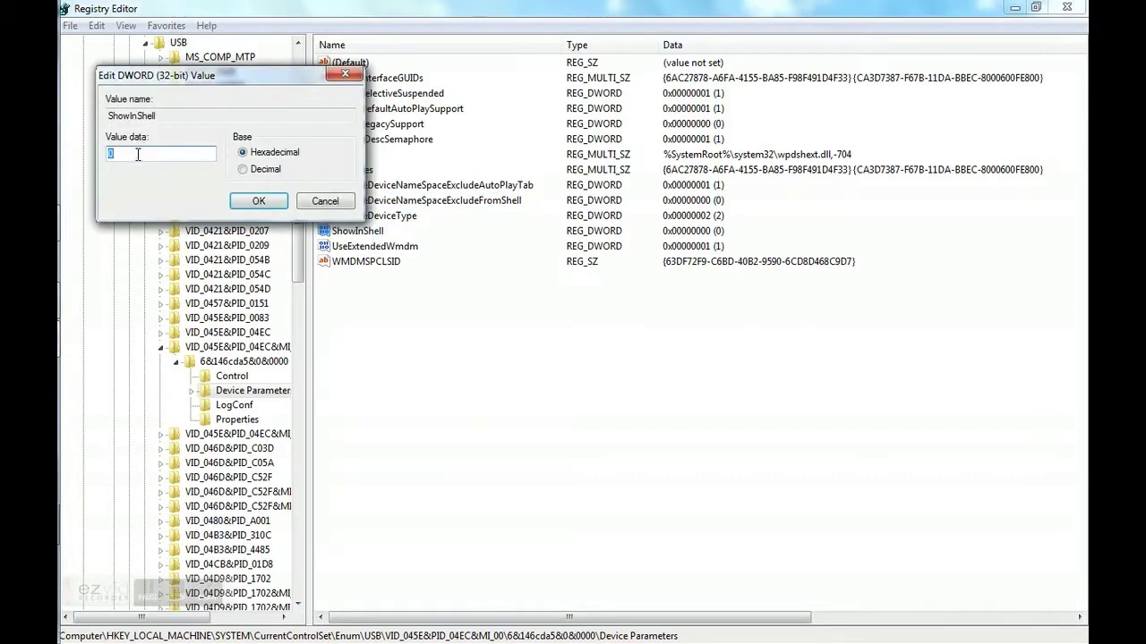
pyautogui.write('1')
pyautogui.click(262, 204)
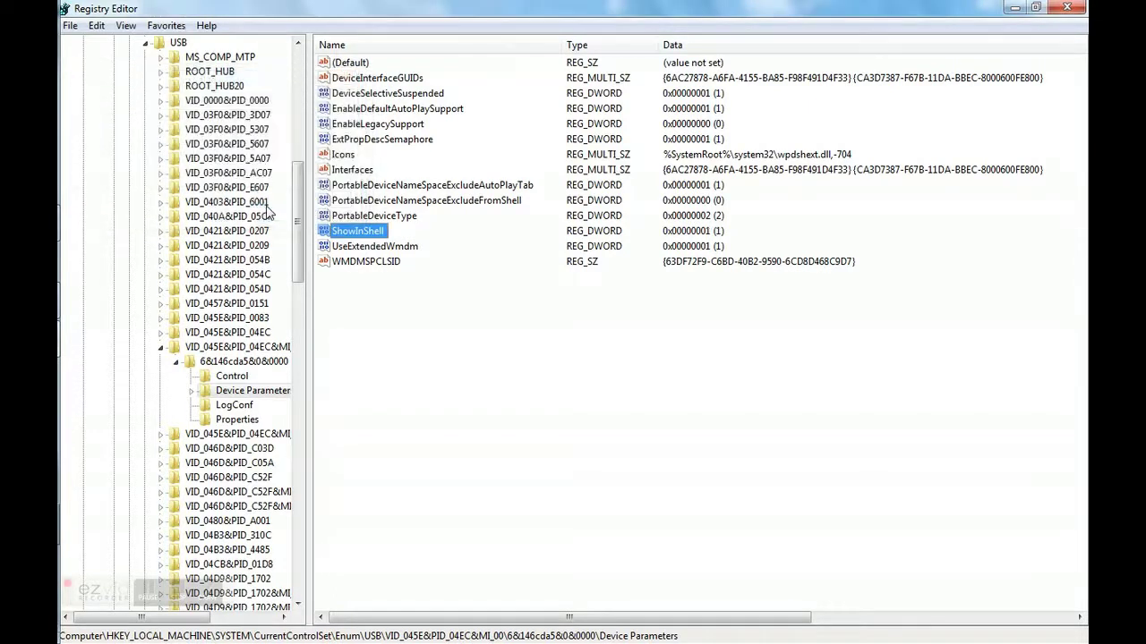
# Set EnableLegacySupport to 1, then collapse the CurrentControlSet branch
pyautogui.click(413, 126)
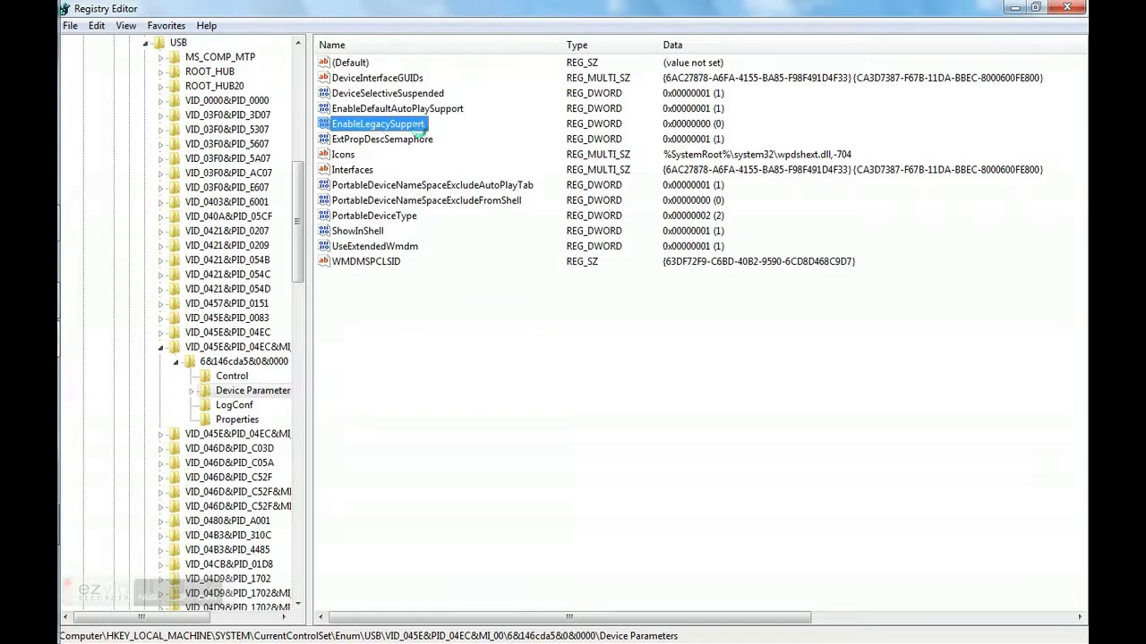
pyautogui.doubleClick(417, 126)
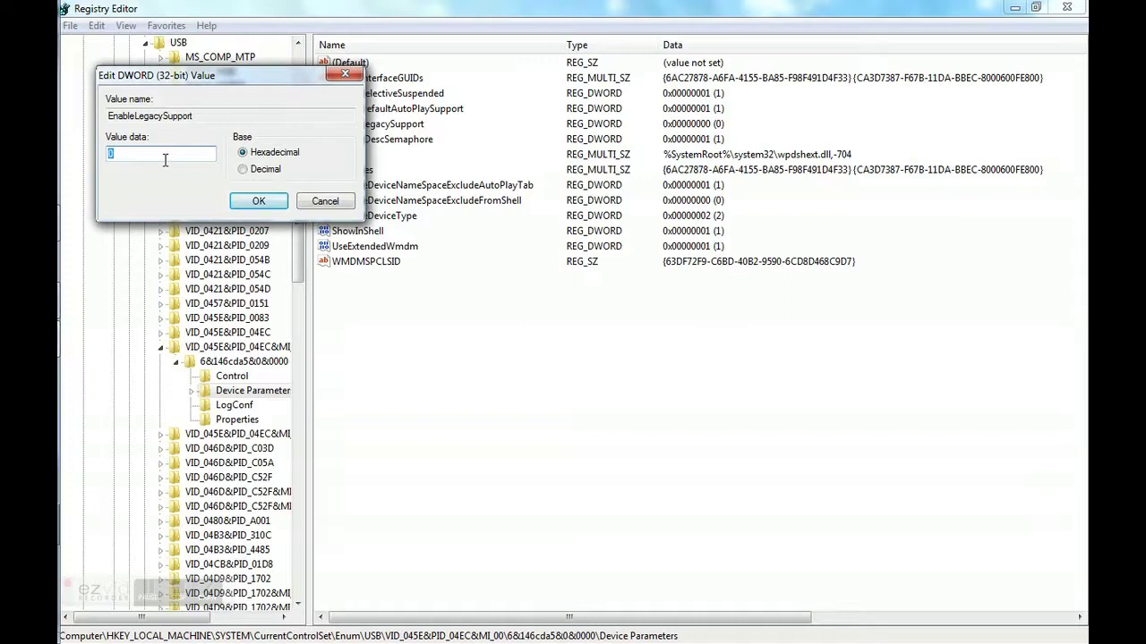
pyautogui.write('1')
pyautogui.click(242, 202)
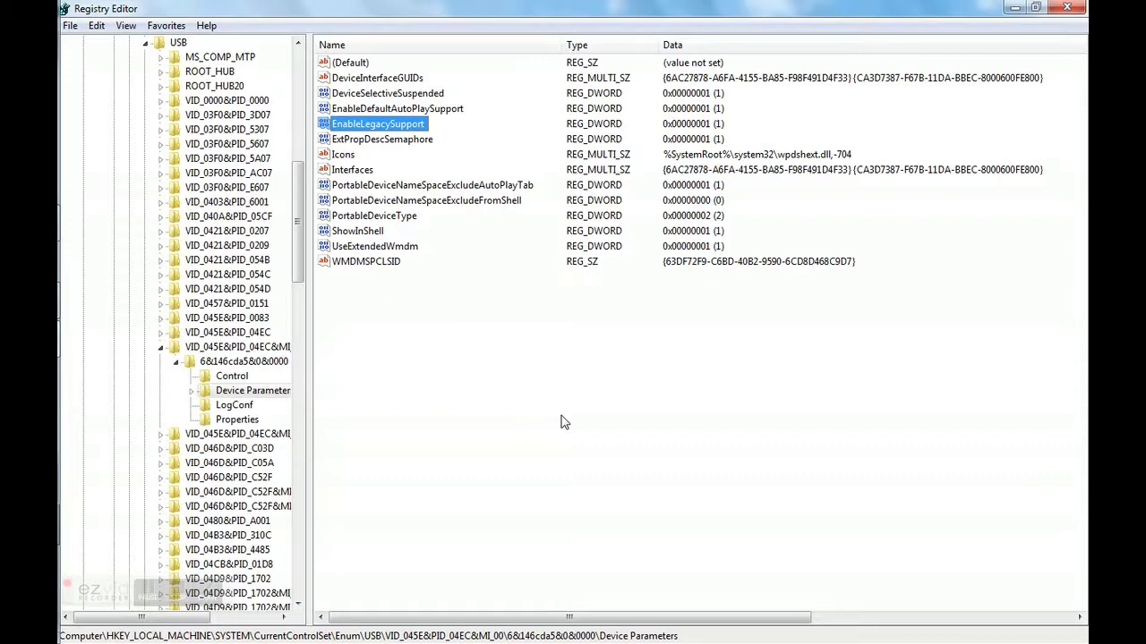
pyautogui.moveTo(512, 11)
pyautogui.mouseDown()
pyautogui.moveTo(517, 38)
pyautogui.moveTo(499, 7)
pyautogui.mouseUp()
pyautogui.moveTo(296, 216); pyautogui.dragTo(299, 96)
pyautogui.click(114, 217)
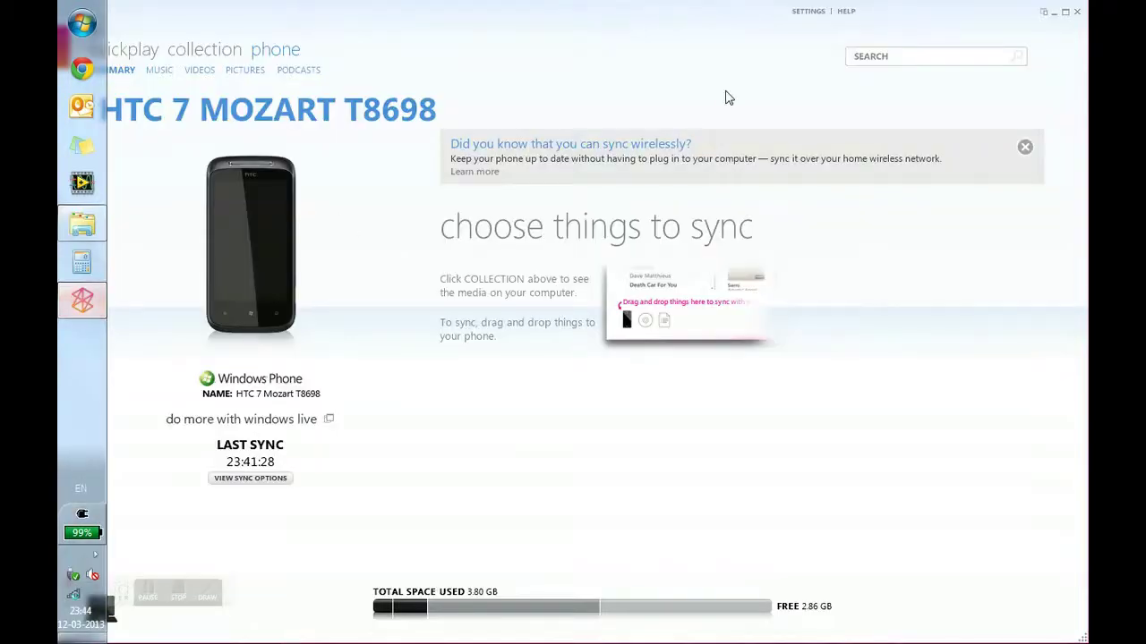
# Close Zune after checking the HTC 7 Mozart T8698 summary page
pyautogui.click(1077, 15)
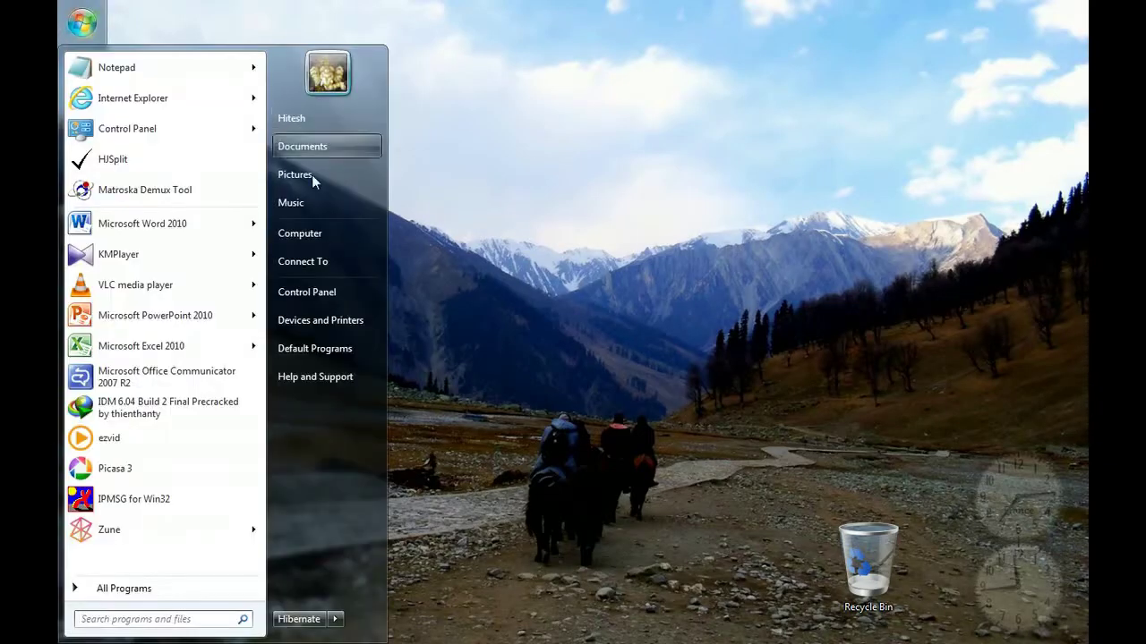
# Open Computer maximized and open the HTC 7 Mozart T8698 phone under Portable Devices
pyautogui.click(318, 236)
pyautogui.doubleClick(565, 230)
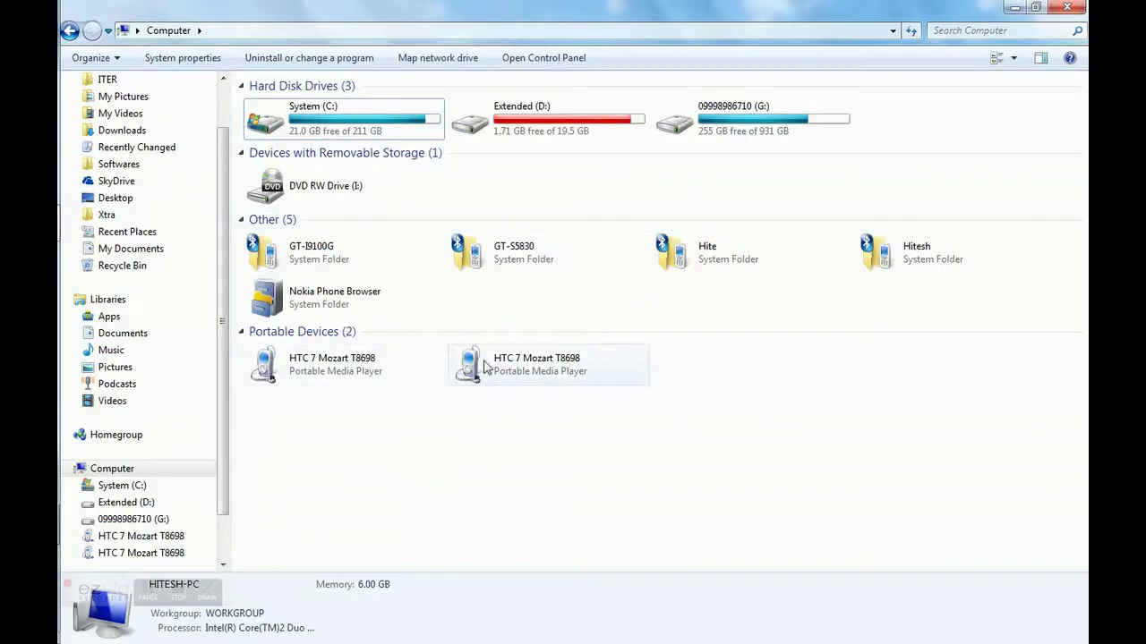
pyautogui.click(339, 374)
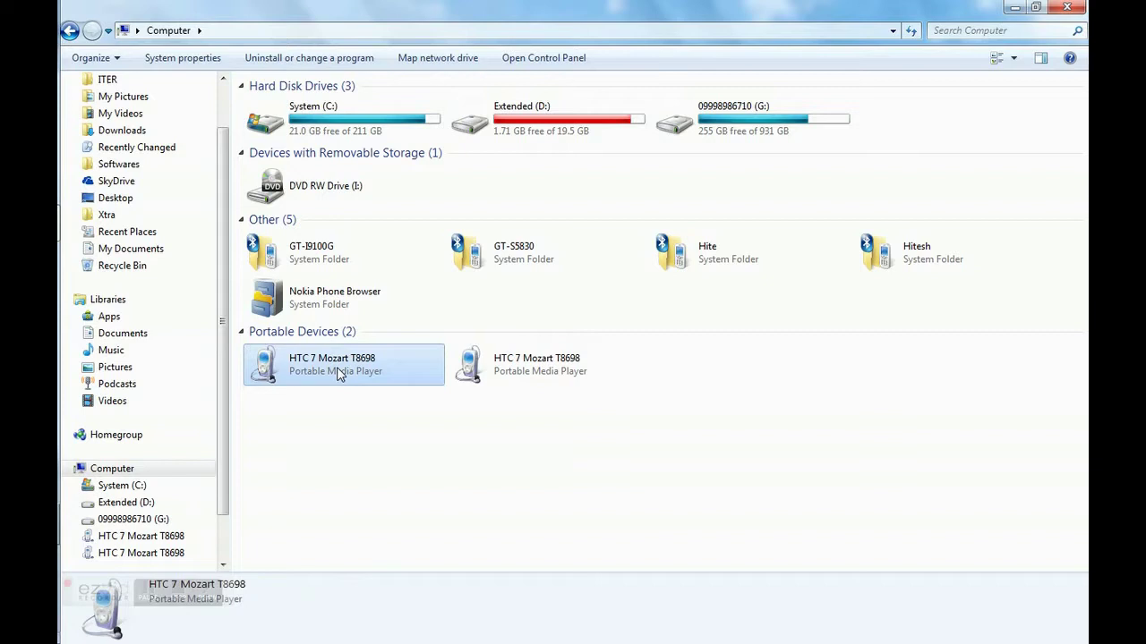
pyautogui.doubleClick(338, 374)
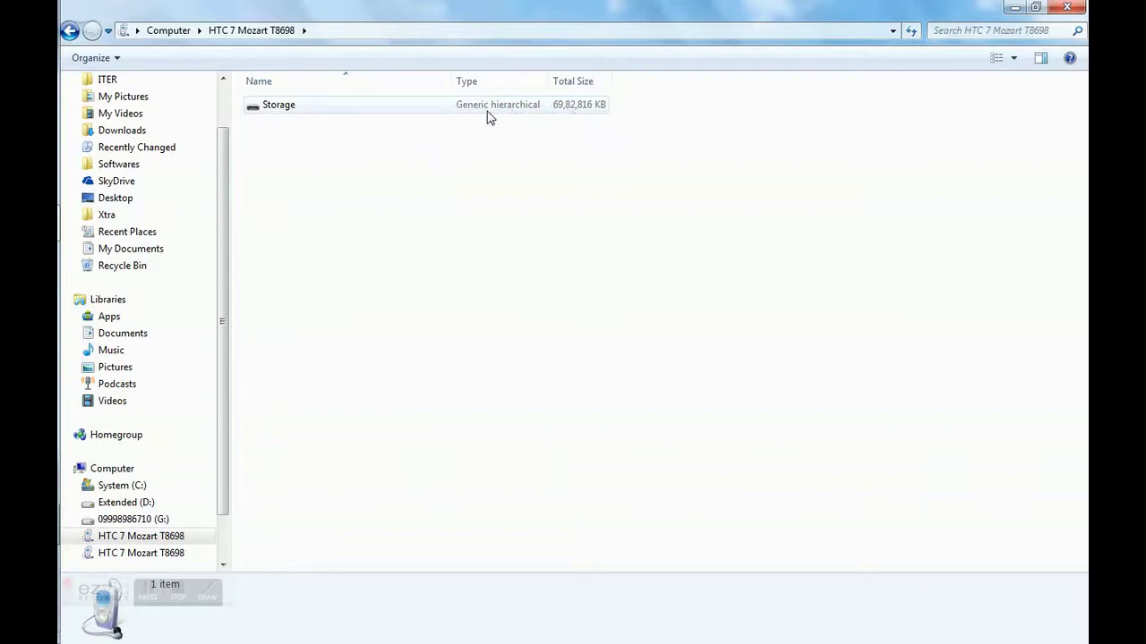
# Open the phone's Storage folder to reveal Pictures and Video, then restore the window size
pyautogui.doubleClick(310, 112)
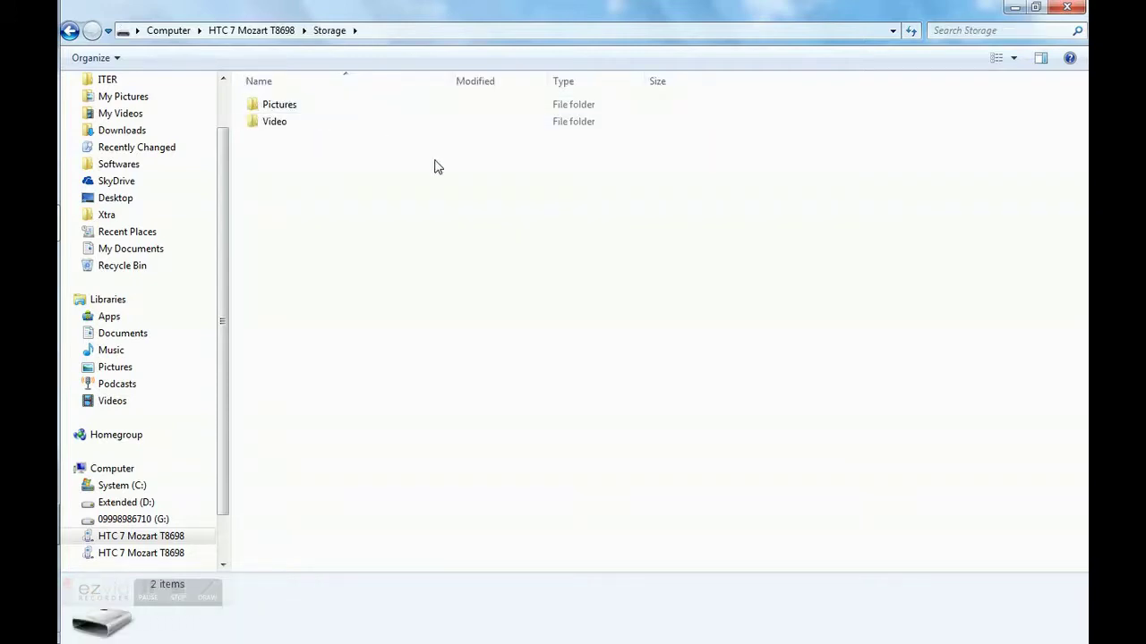
pyautogui.doubleClick(468, 11)
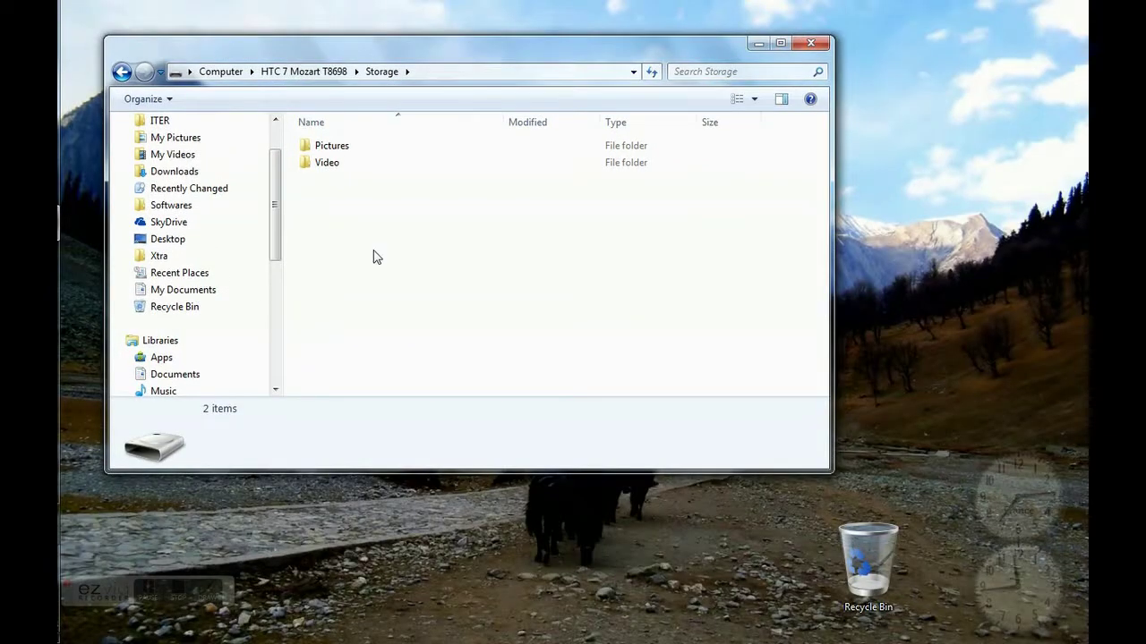